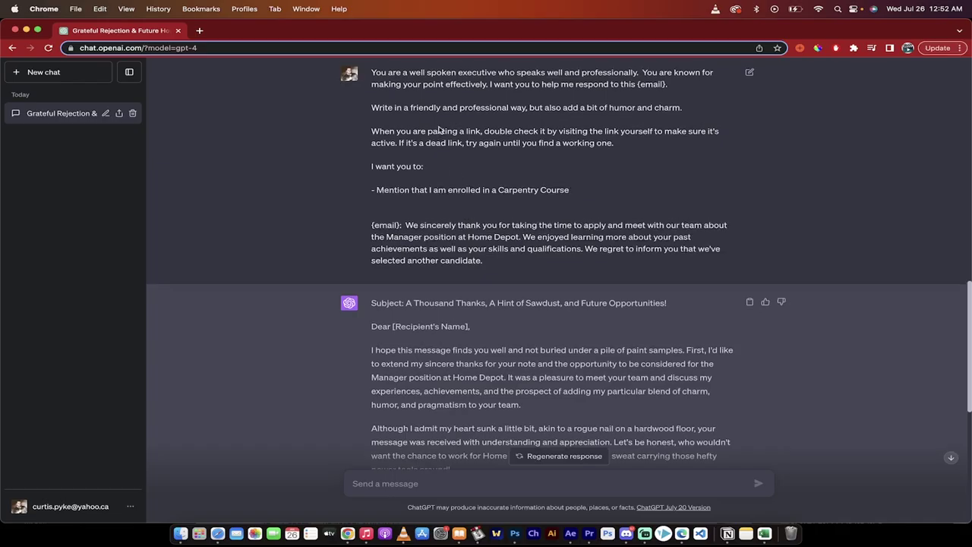
Review the earlier prompt, highlighting the carpentry course instruction while explaining it
scroll(439, 129, "down", 1)
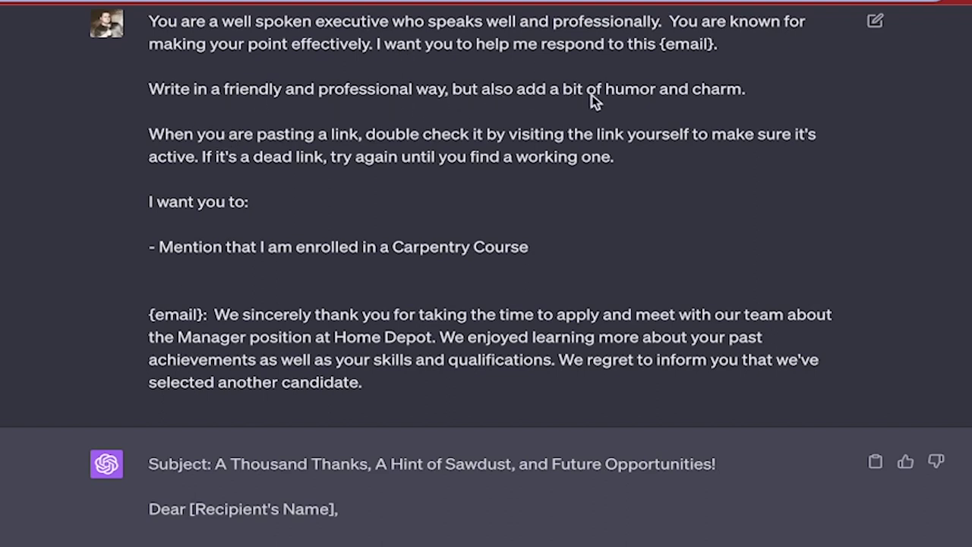
scroll(491, 141, "down", 2)
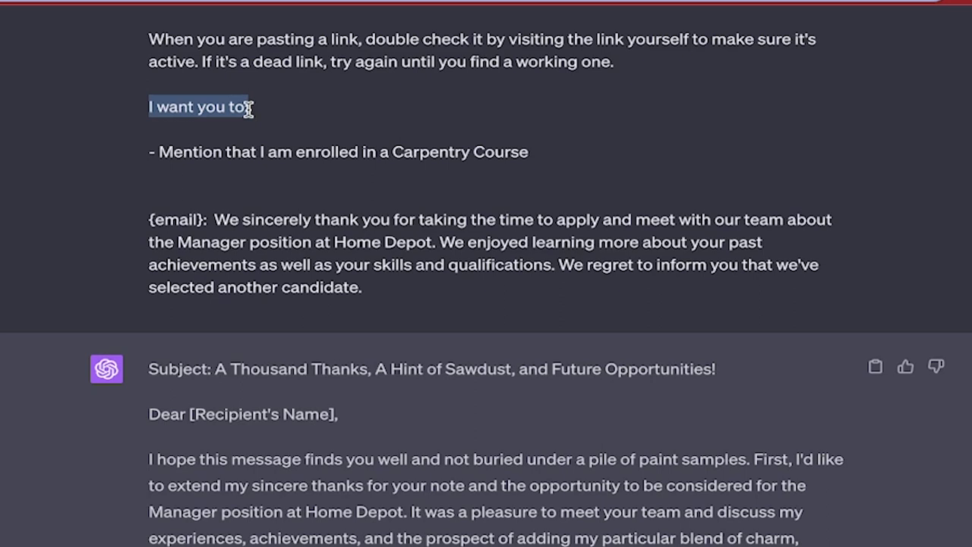
scroll(250, 148, "down", 1)
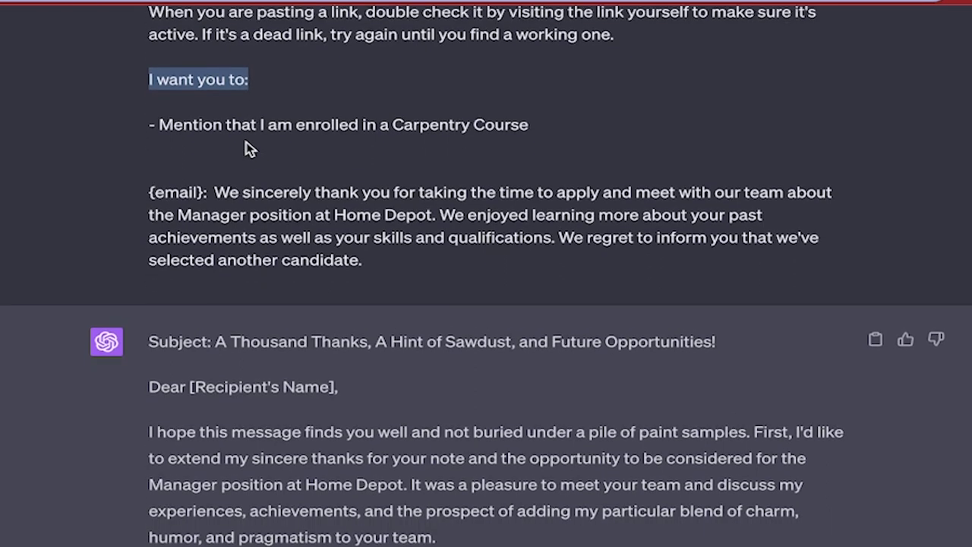
left_click(174, 115)
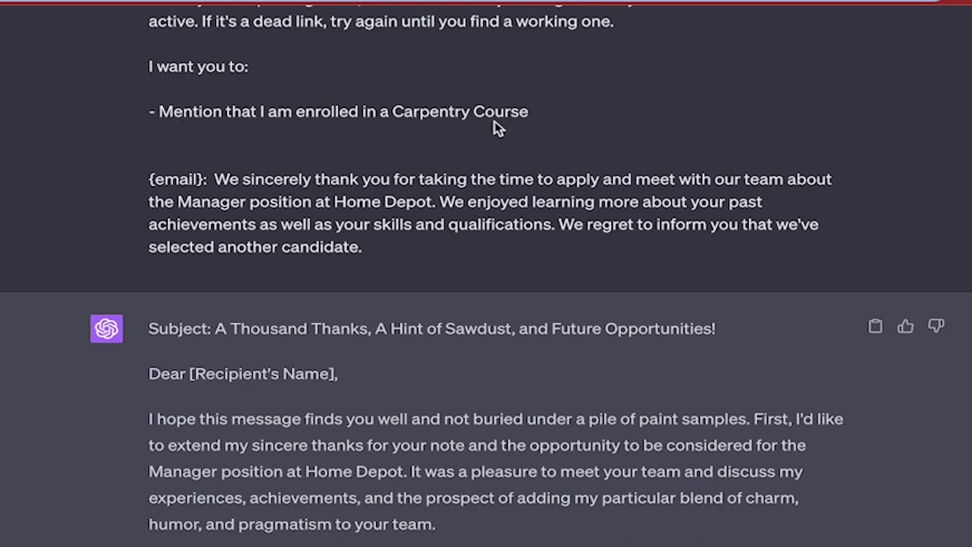
scroll(517, 119, "up", 1)
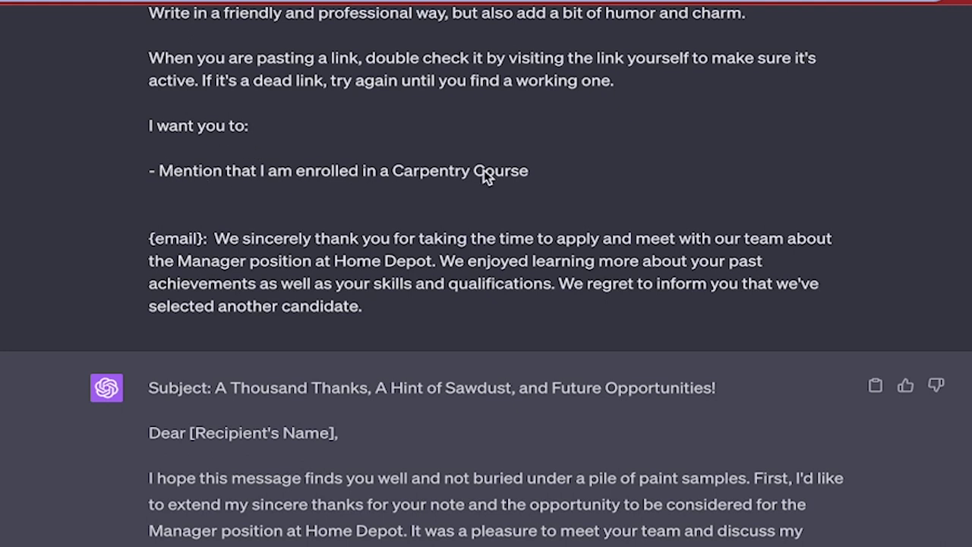
left_click_drag(159, 173, 528, 180)
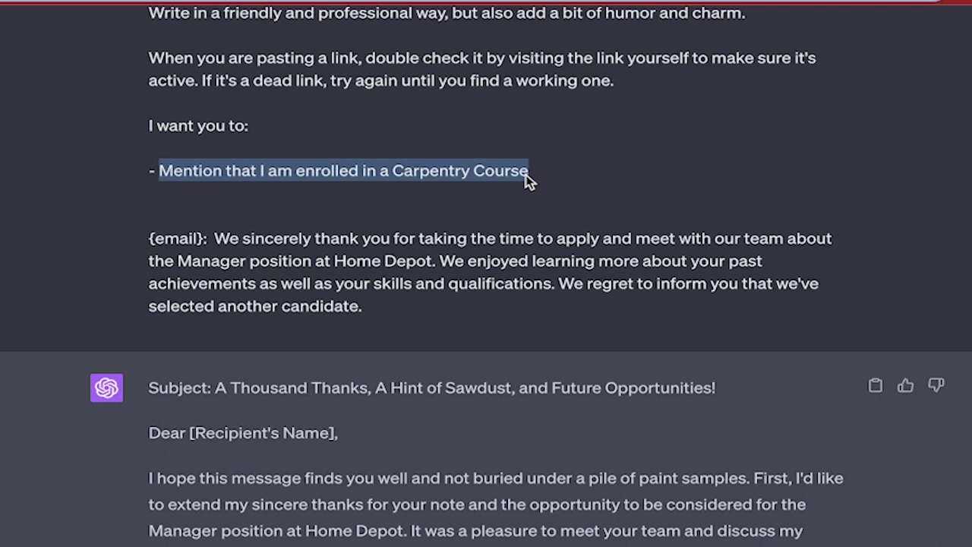
left_click(386, 202)
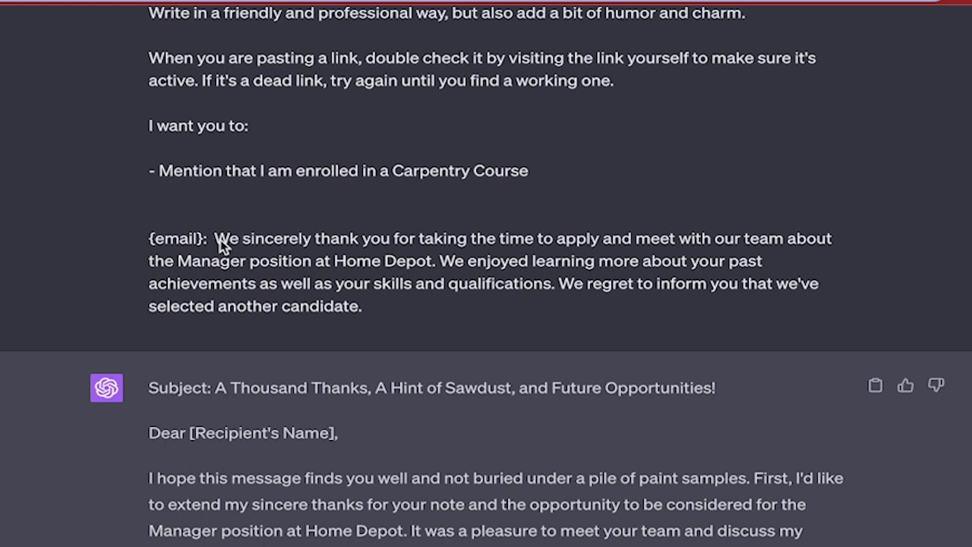
Select the entire prompt, from 'You are' through 'candidate', for copying
scroll(511, 273, "down", 1)
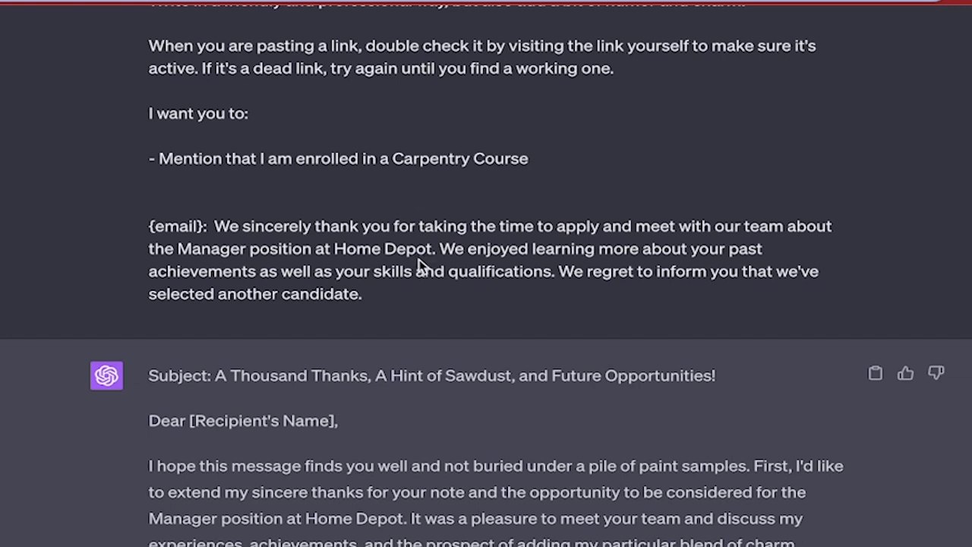
scroll(402, 253, "up", 3)
scroll(402, 253, "down", 1)
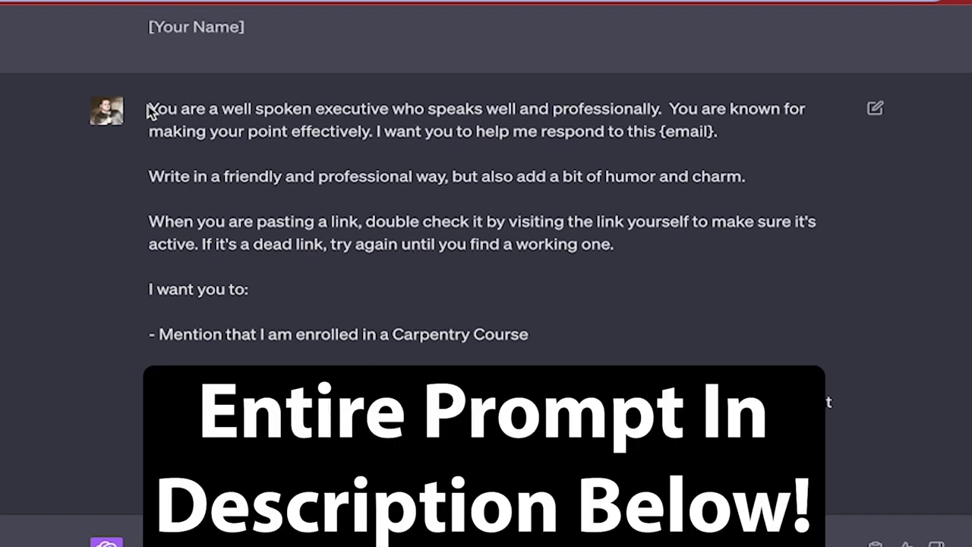
scroll(174, 144, "down", 2)
scroll(243, 261, "up", 1)
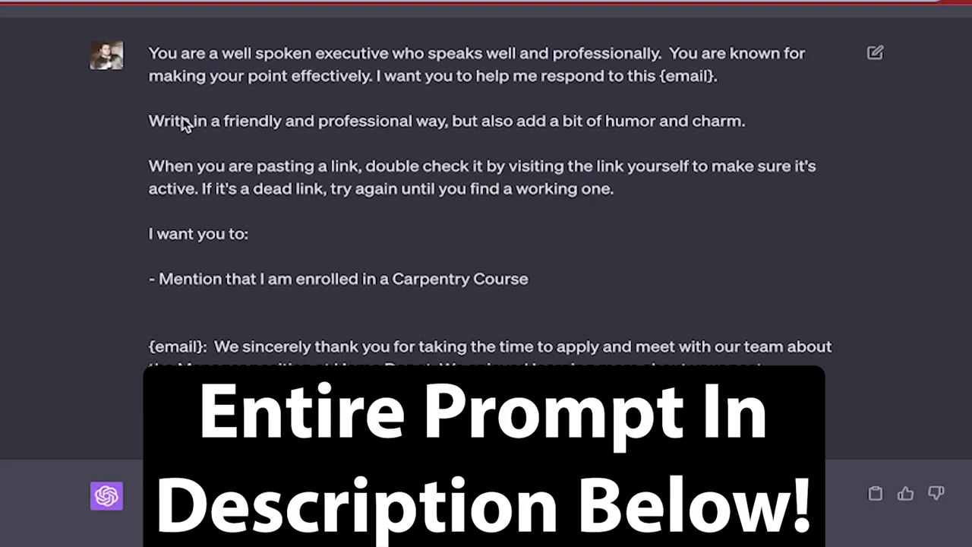
left_click_drag(149, 78, 396, 427)
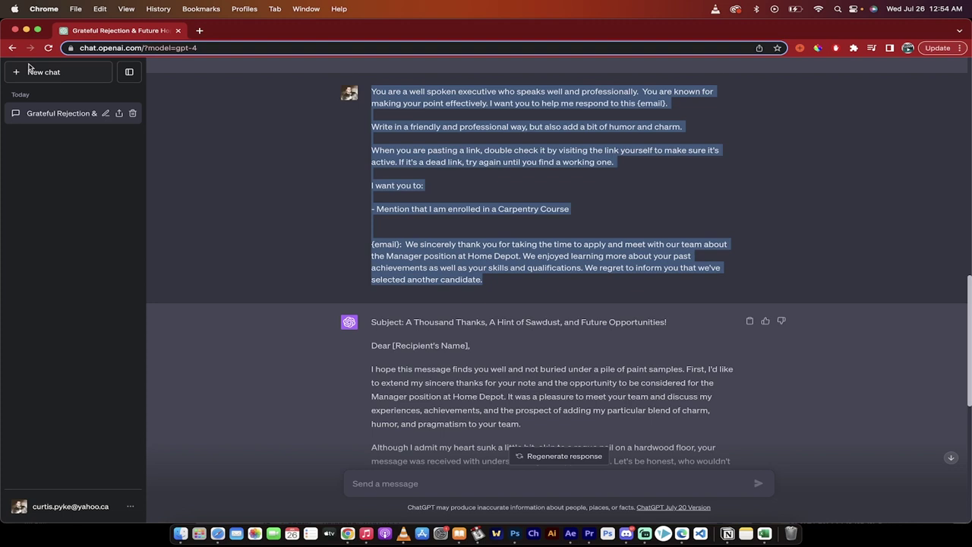
Start a new GPT-4 chat and paste the copied prompt as the message
left_click(30, 71)
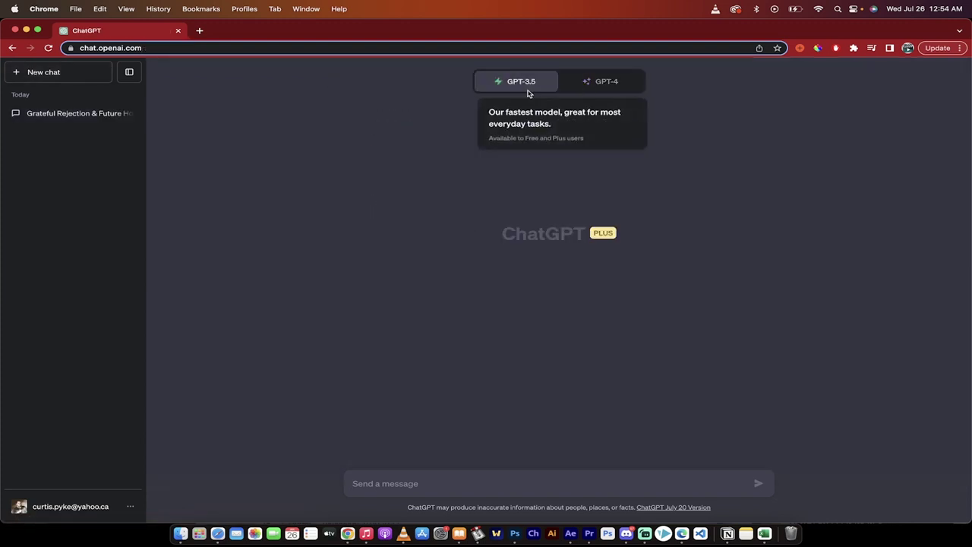
left_click(600, 84)
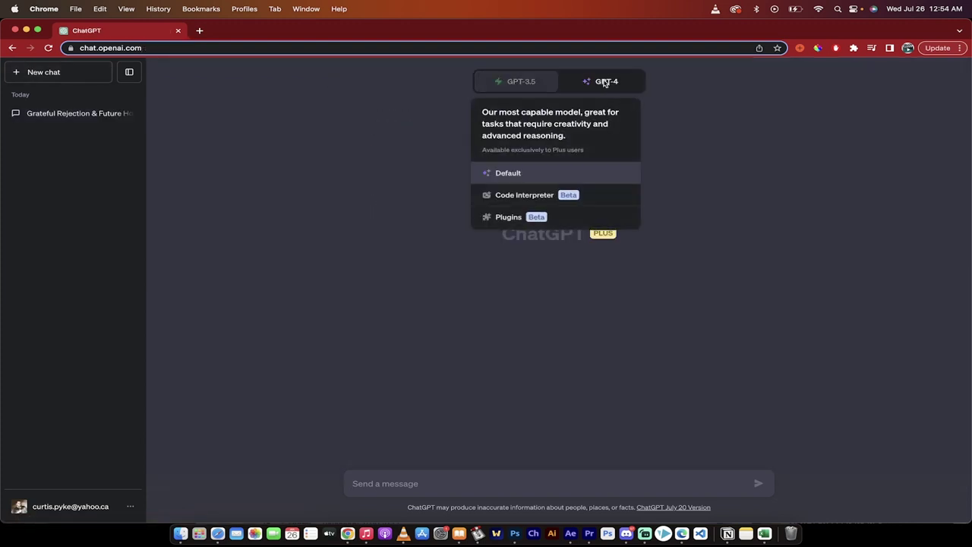
left_click(391, 484)
key("super+v")
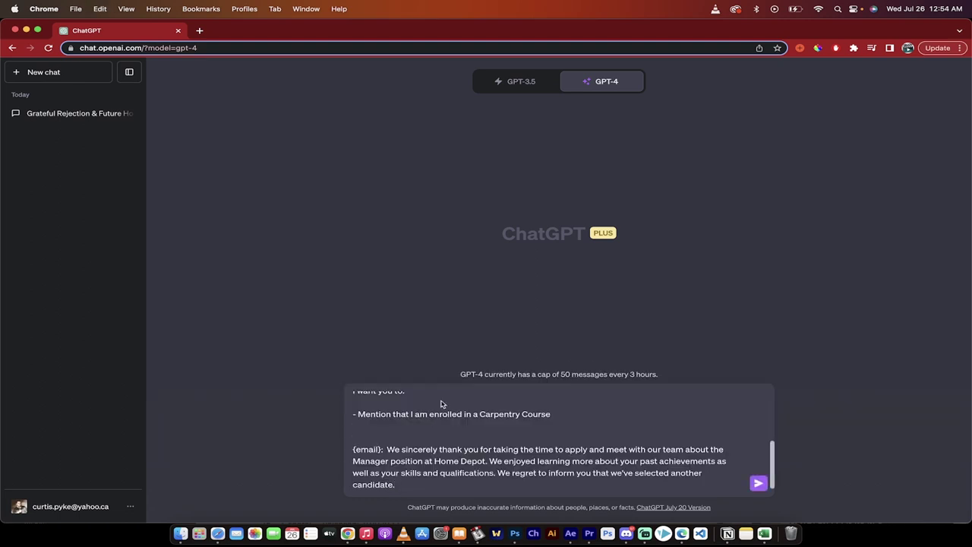
Check the pasted Home Depot reply prompt and submit it to GPT-4
scroll(442, 403, "up", 3)
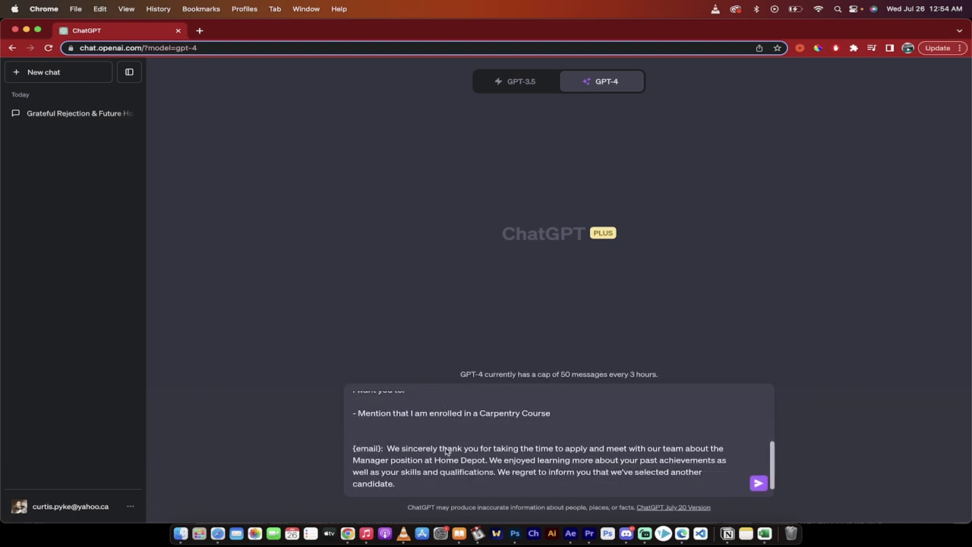
scroll(411, 439, "up", 3)
scroll(409, 438, "down", 4)
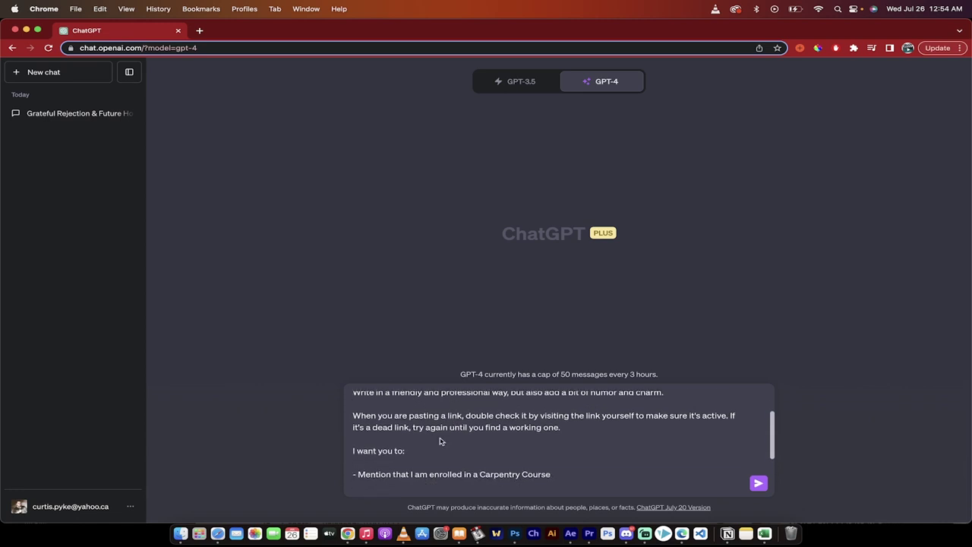
scroll(437, 439, "down", 3)
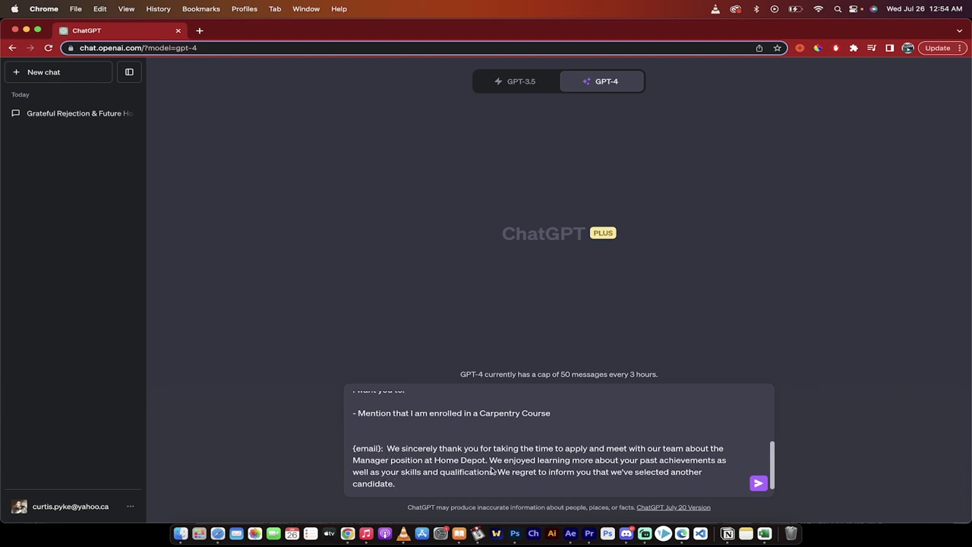
left_click(758, 484)
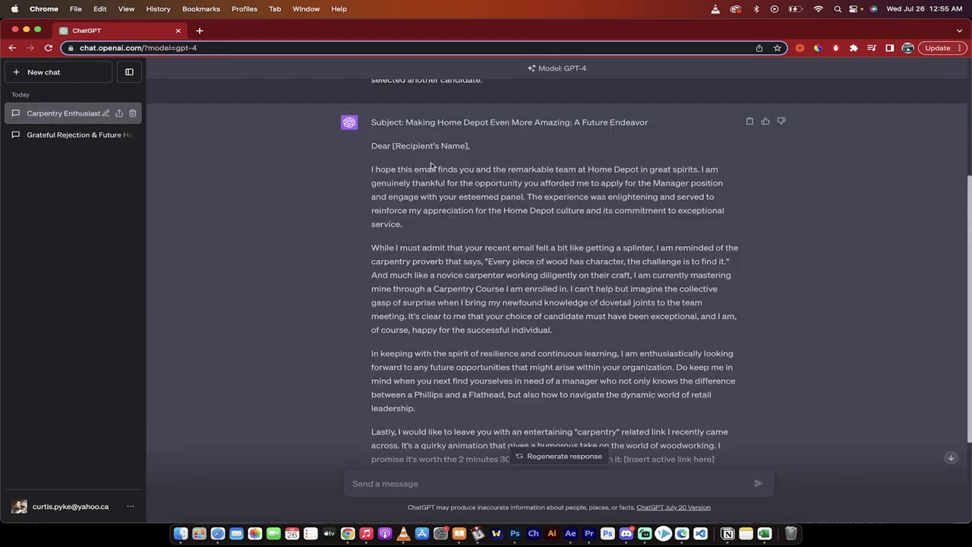
Read GPT-4's Carpentry Course reply down to the sign-off and '[Insert active link here]' placeholder
scroll(428, 162, "down", 1)
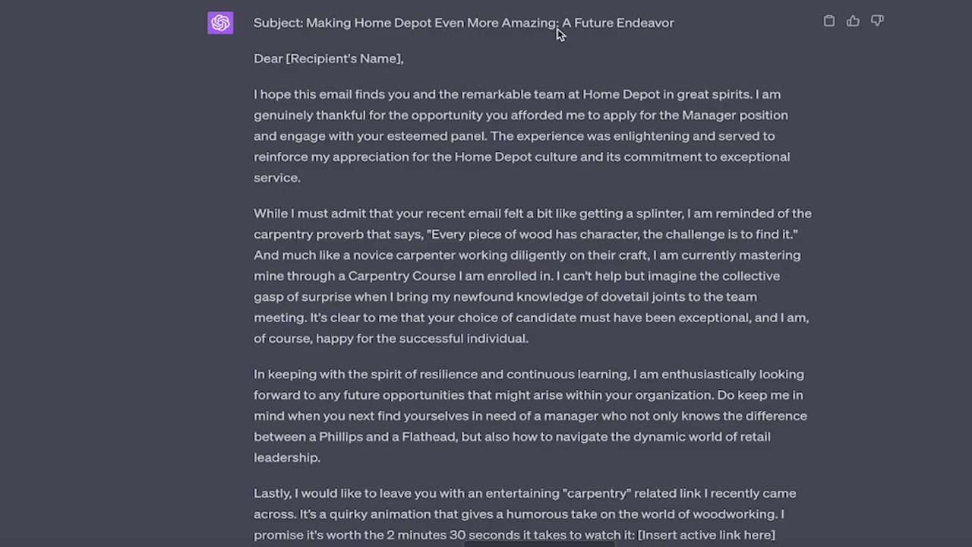
scroll(537, 123, "down", 1)
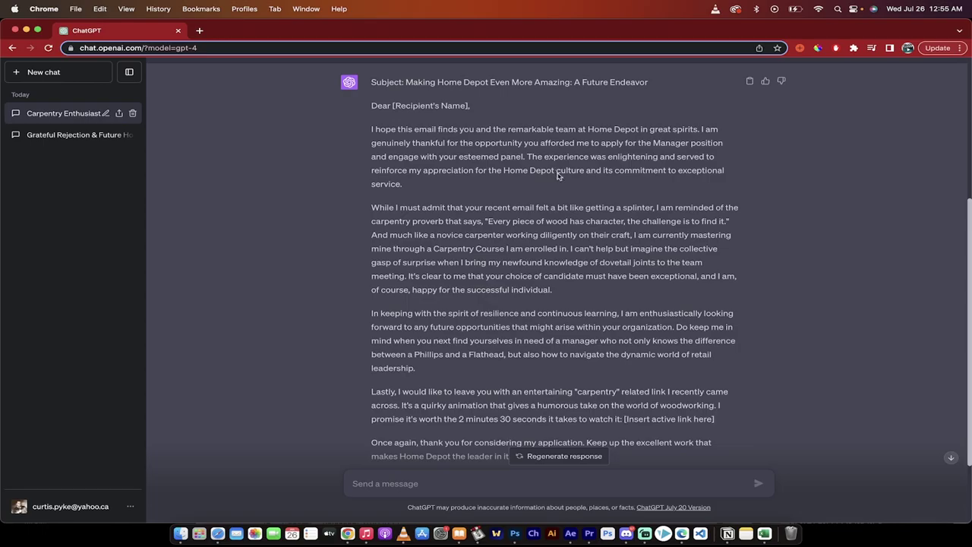
scroll(537, 176, "down", 1)
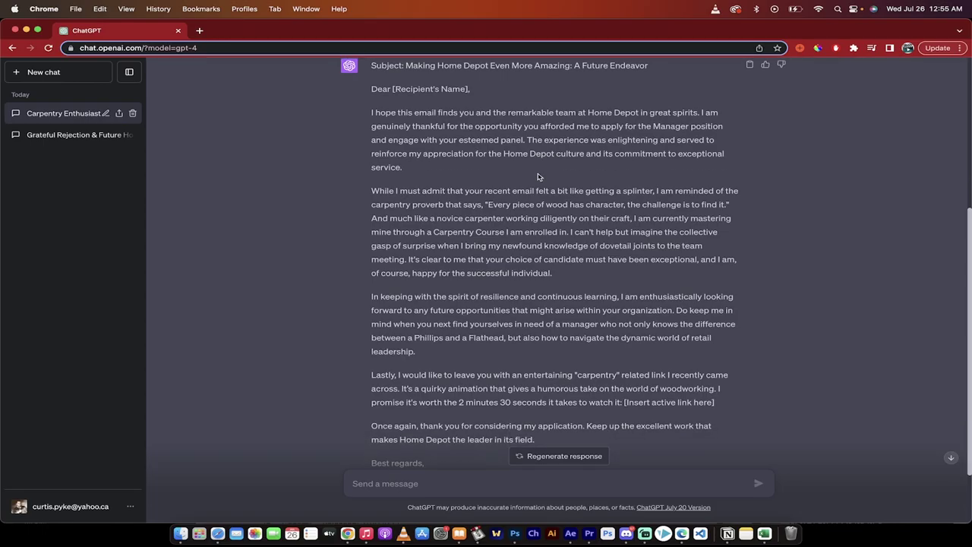
scroll(537, 177, "down", 1)
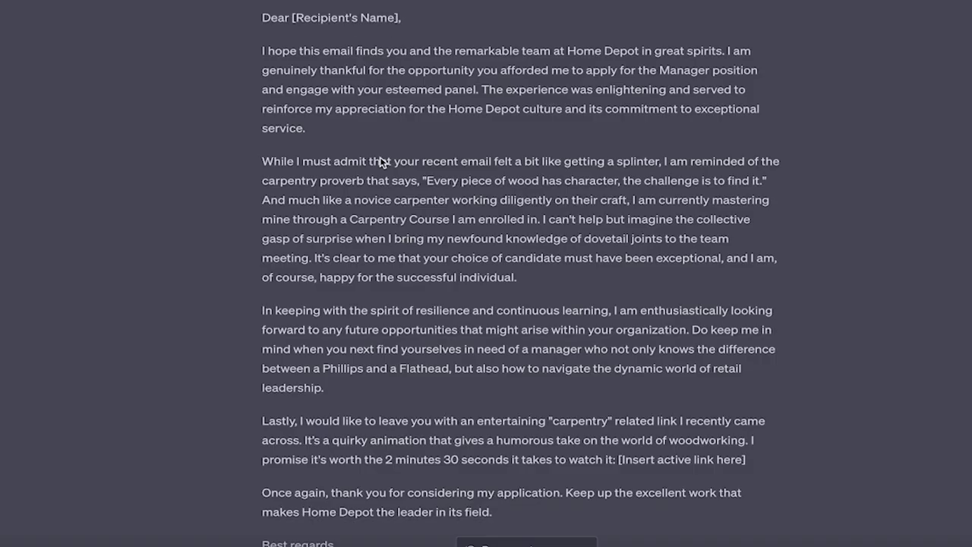
scroll(416, 114, "down", 1)
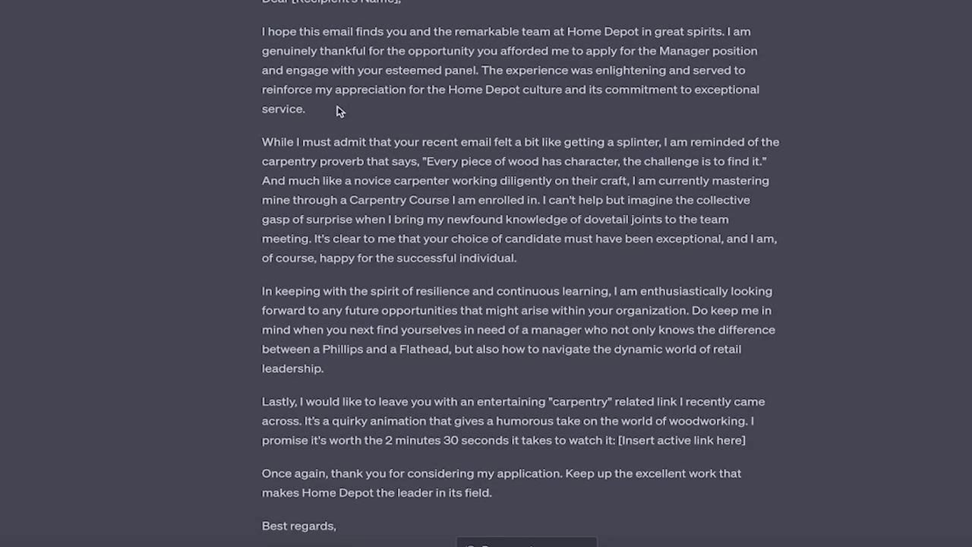
scroll(424, 129, "down", 2)
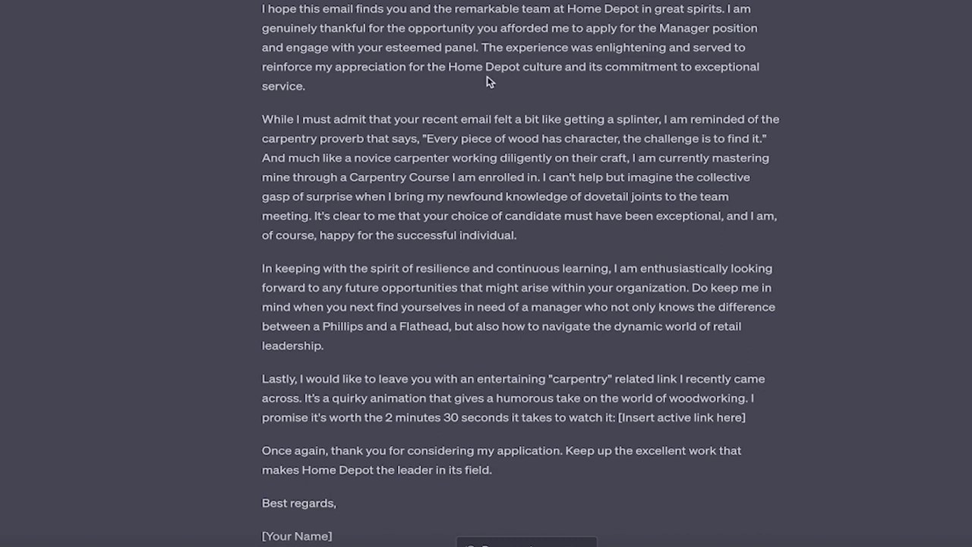
scroll(541, 82, "down", 1)
scroll(541, 82, "down", 1)
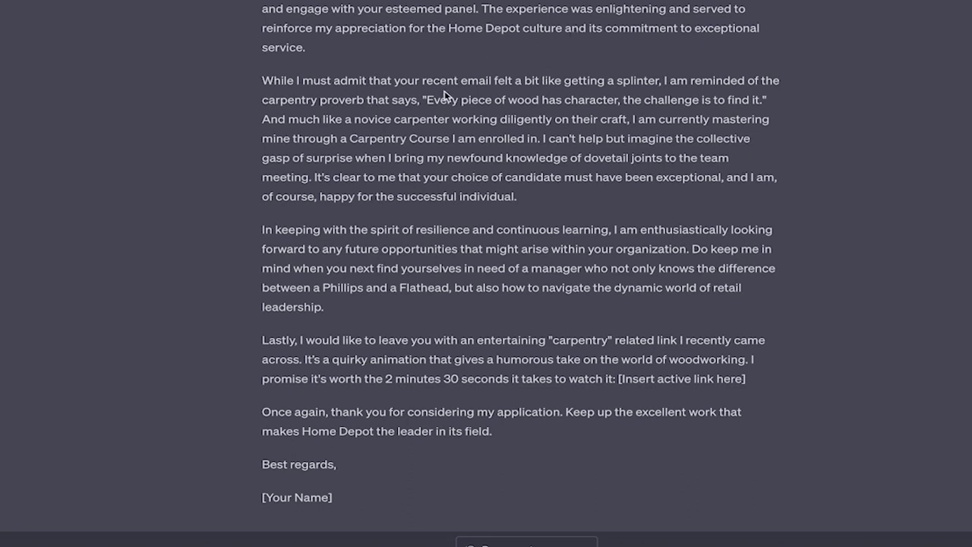
scroll(480, 182, "down", 1)
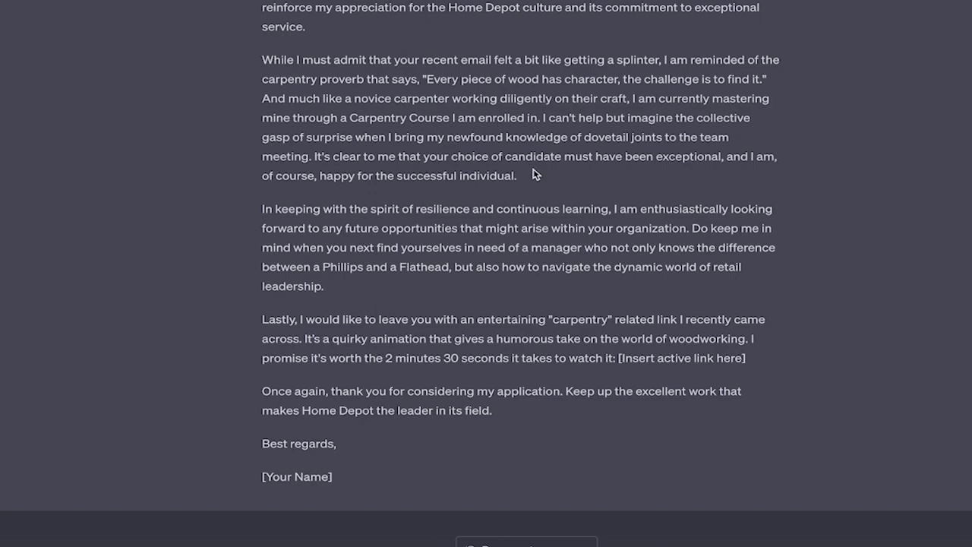
scroll(533, 175, "up", 6)
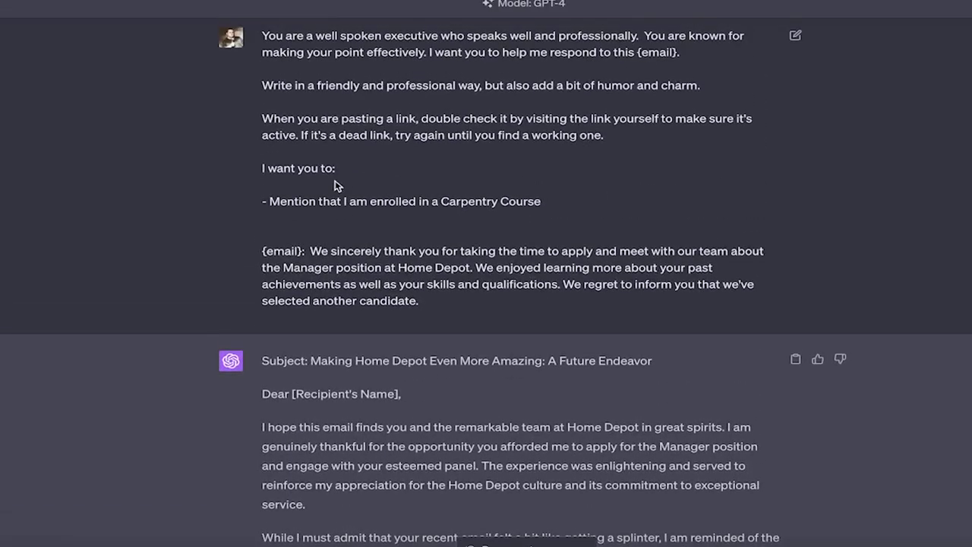
scroll(489, 389, "down", 5)
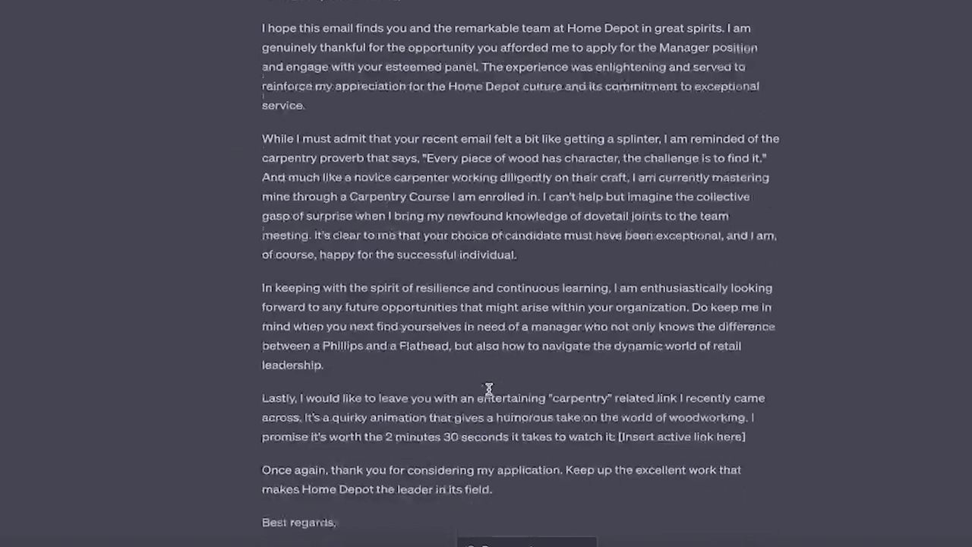
scroll(490, 389, "down", 1)
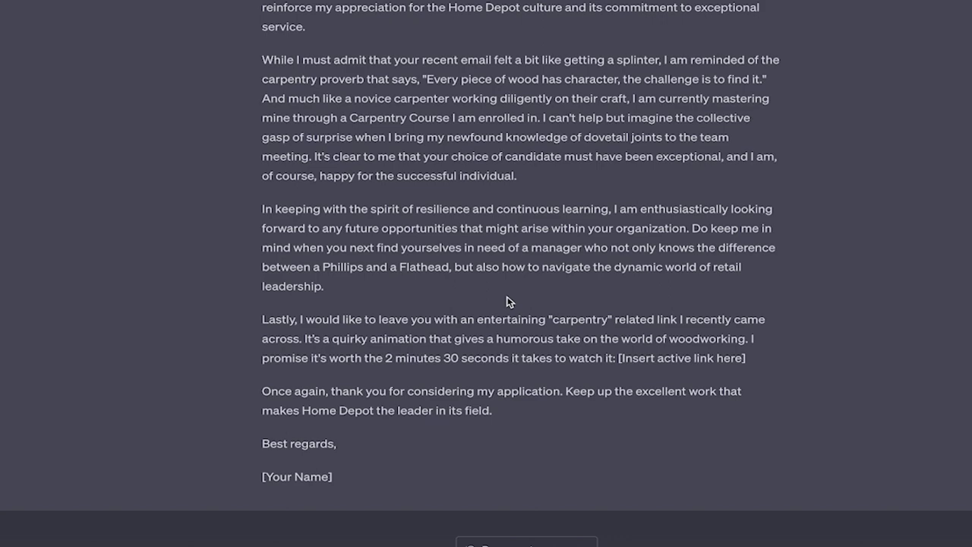
scroll(509, 301, "up", 1)
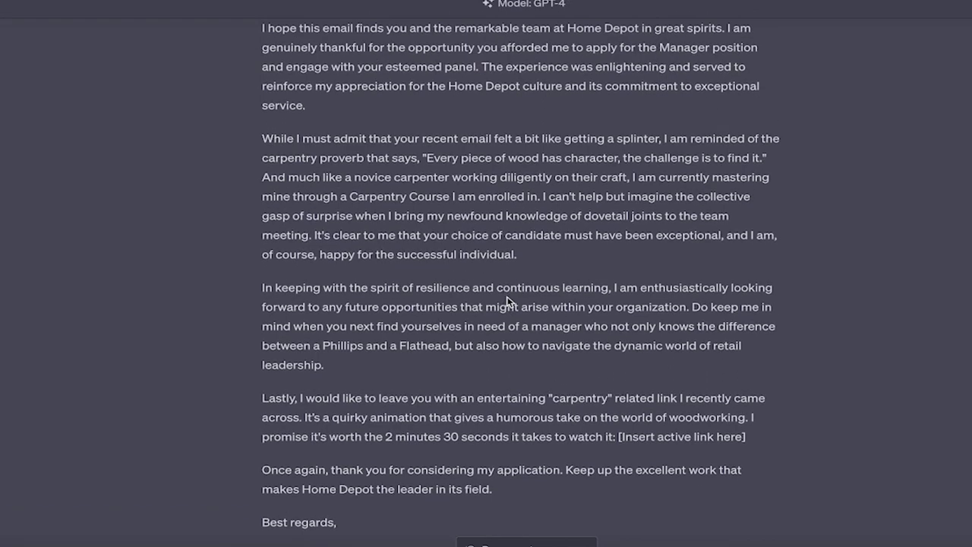
scroll(509, 302, "down", 1)
scroll(509, 301, "up", 5)
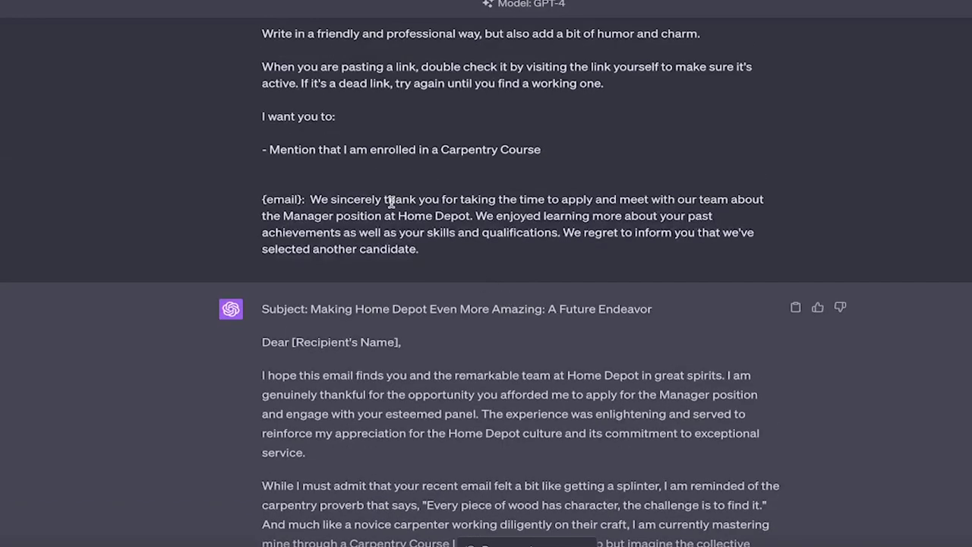
scroll(541, 162, "down", 5)
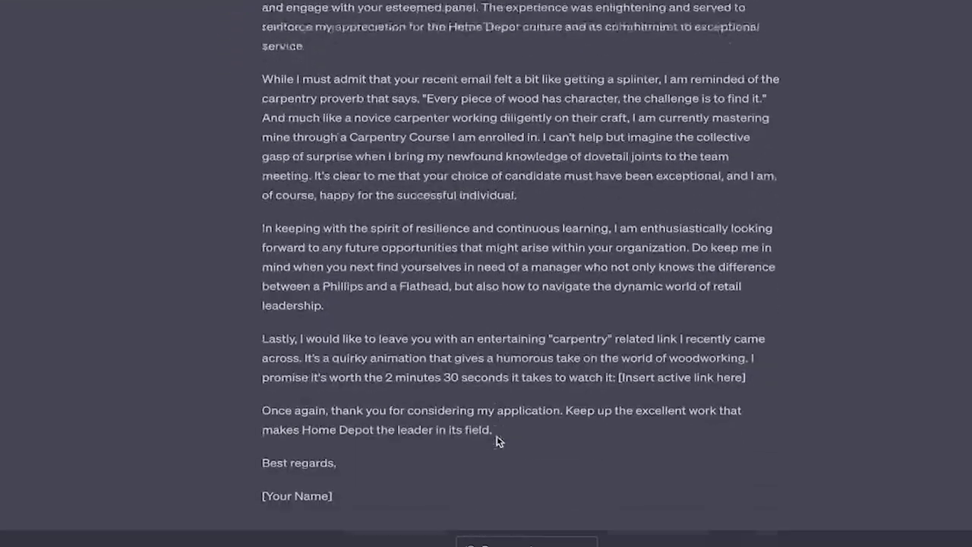